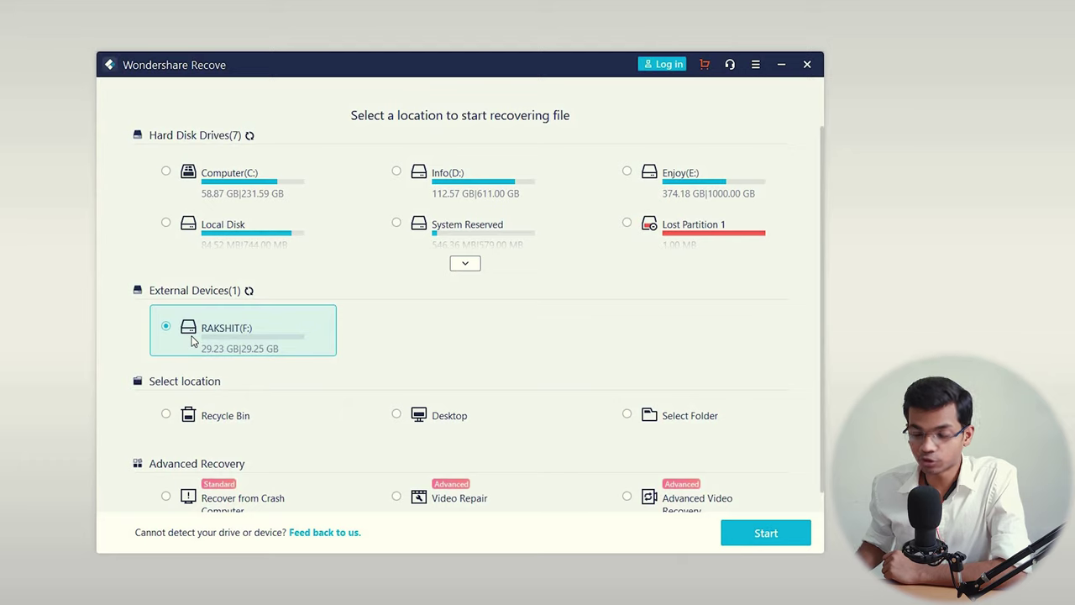
Step: Select the external drive F: as the recovery location and start scanning it for lost files
{"action": "left_click", "coordinate": [640, 438]}
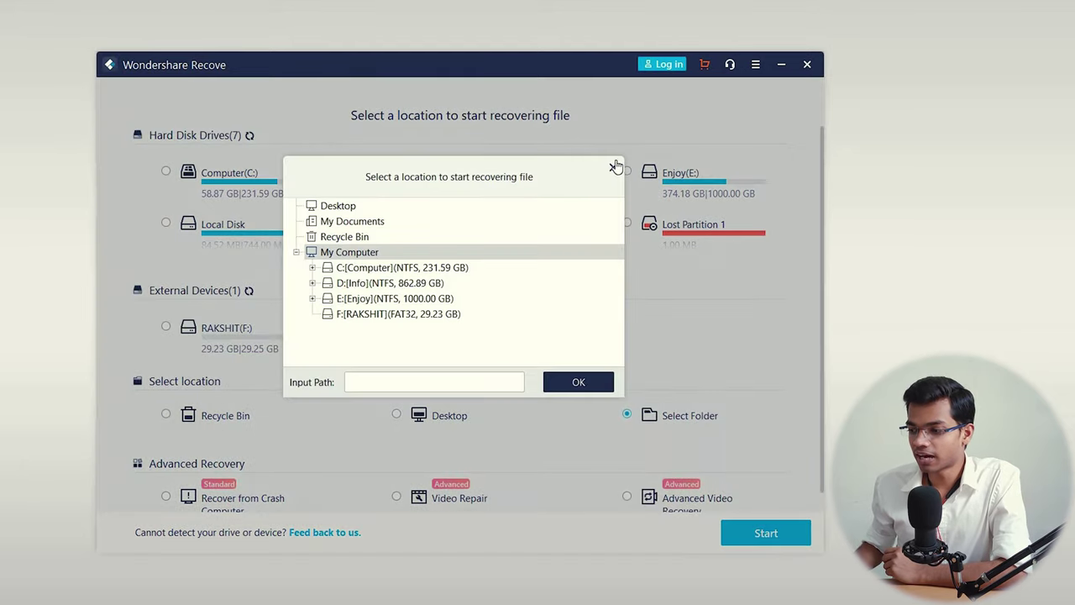
{"action": "left_click", "coordinate": [617, 170]}
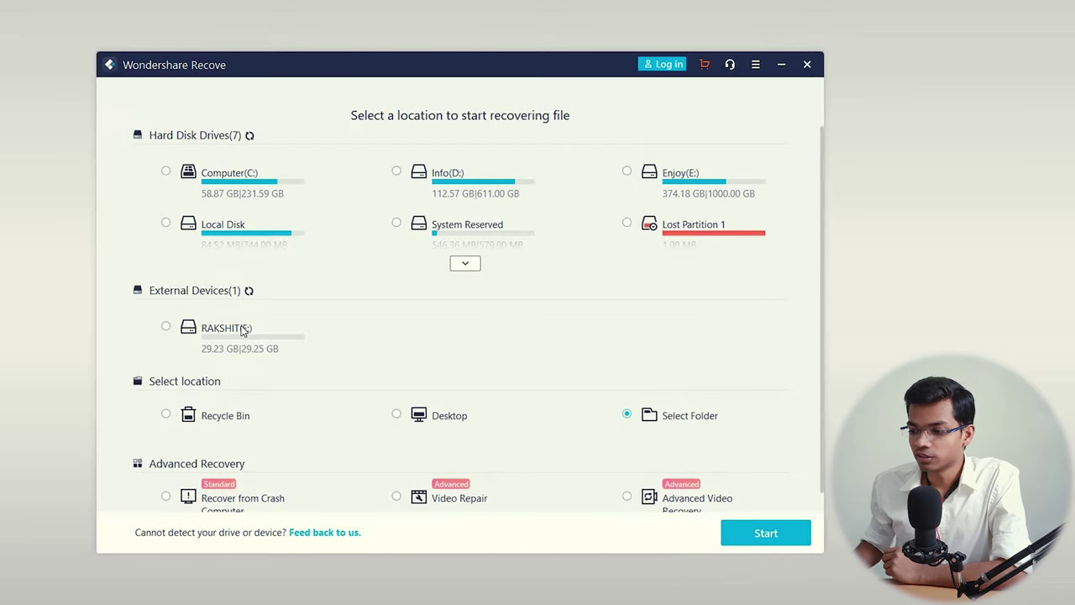
{"action": "left_click", "coordinate": [241, 331]}
{"action": "left_click", "coordinate": [765, 532]}
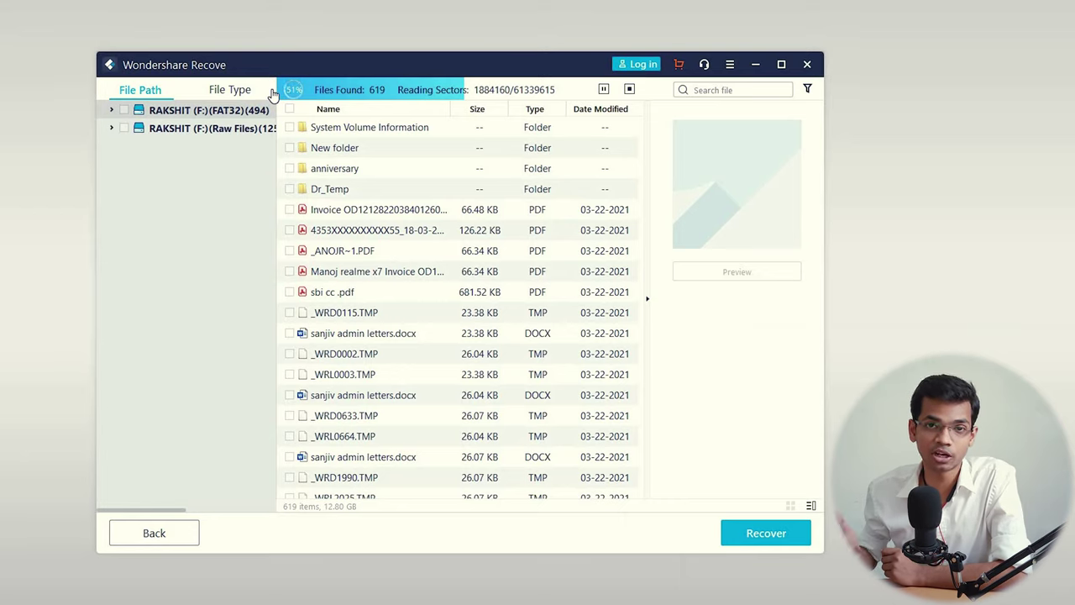
Step: Dismiss the scan completion tips and look through the list of files found on the external drive
{"action": "scroll", "coordinate": [440, 314], "scroll_direction": "down", "scroll_amount": 5}
{"action": "scroll", "coordinate": [429, 294], "scroll_direction": "up", "scroll_amount": 5}
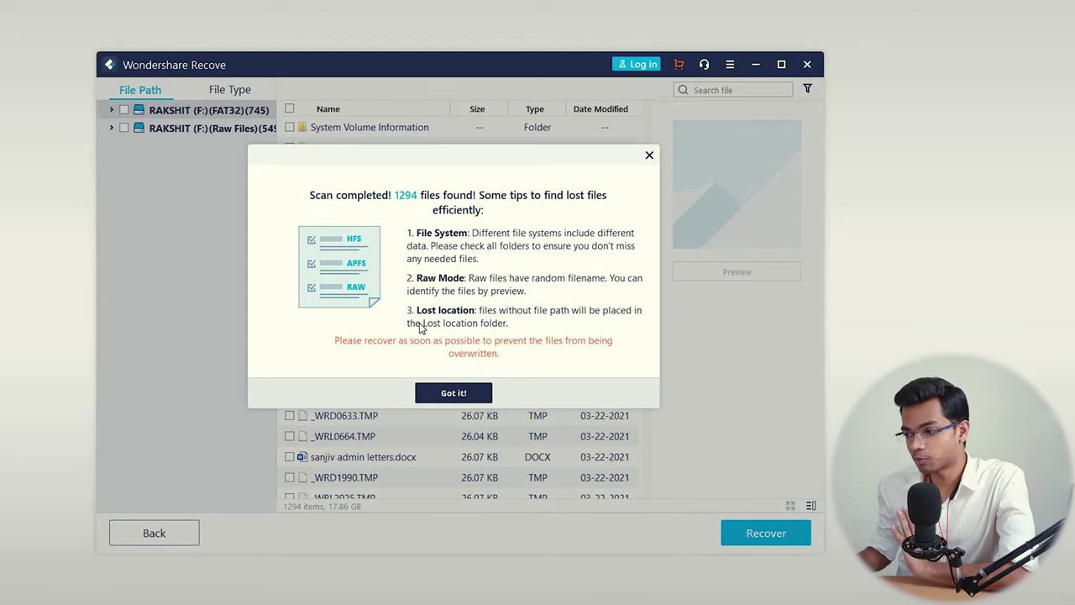
{"action": "left_click", "coordinate": [457, 395]}
{"action": "scroll", "coordinate": [315, 230], "scroll_direction": "down", "scroll_amount": 5}
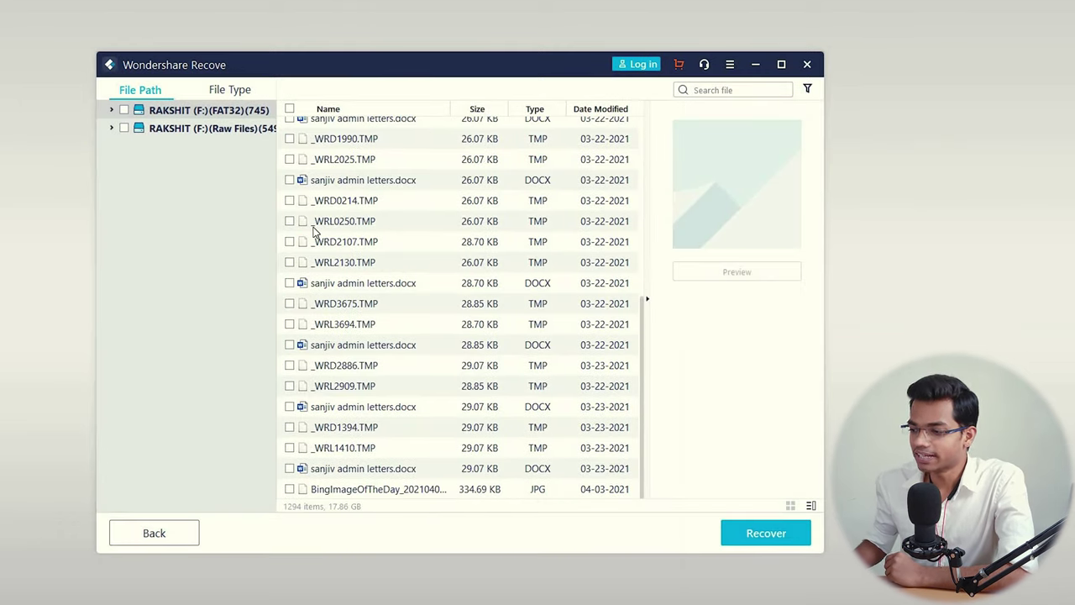
{"action": "scroll", "coordinate": [315, 231], "scroll_direction": "up", "scroll_amount": 5}
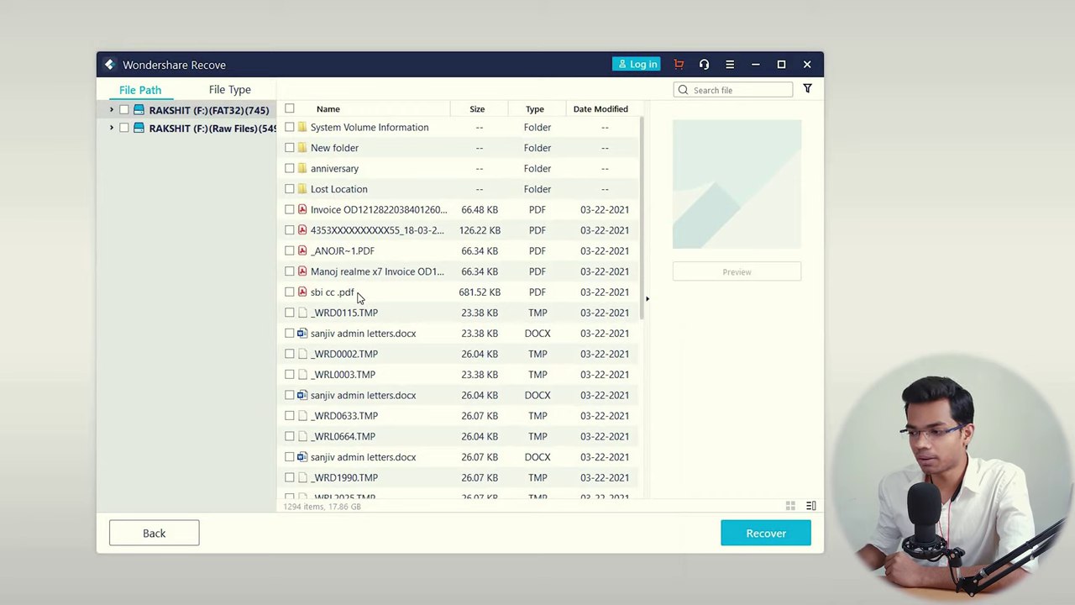
{"action": "scroll", "coordinate": [359, 296], "scroll_direction": "down", "scroll_amount": 5}
{"action": "scroll", "coordinate": [359, 296], "scroll_direction": "up", "scroll_amount": 5}
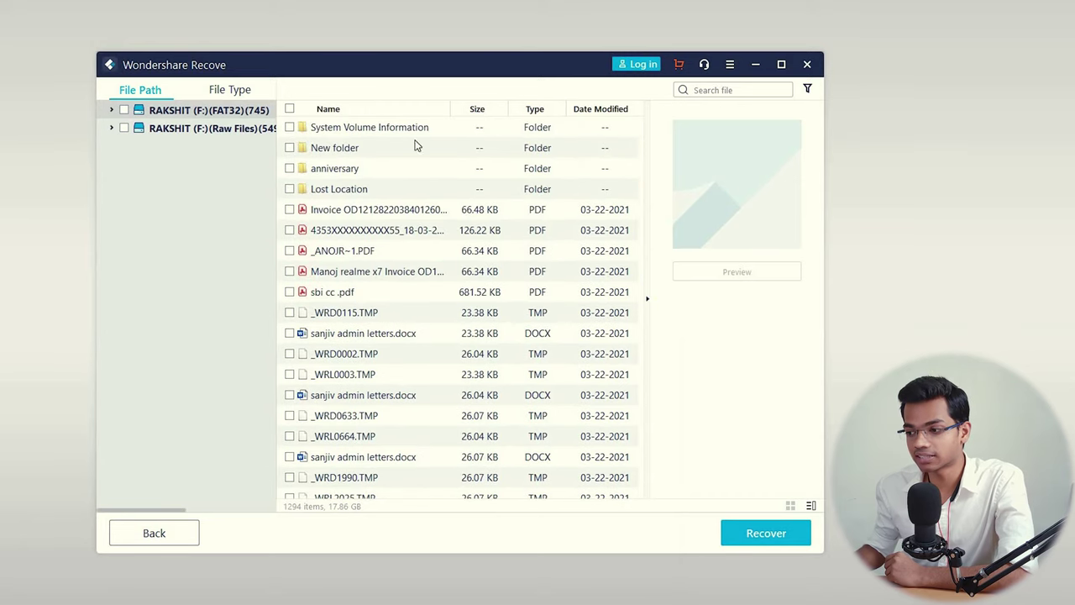
Step: Inspect the scan results by path in the FAT32 and Raw Files groups, and by file type
{"action": "left_click", "coordinate": [111, 110]}
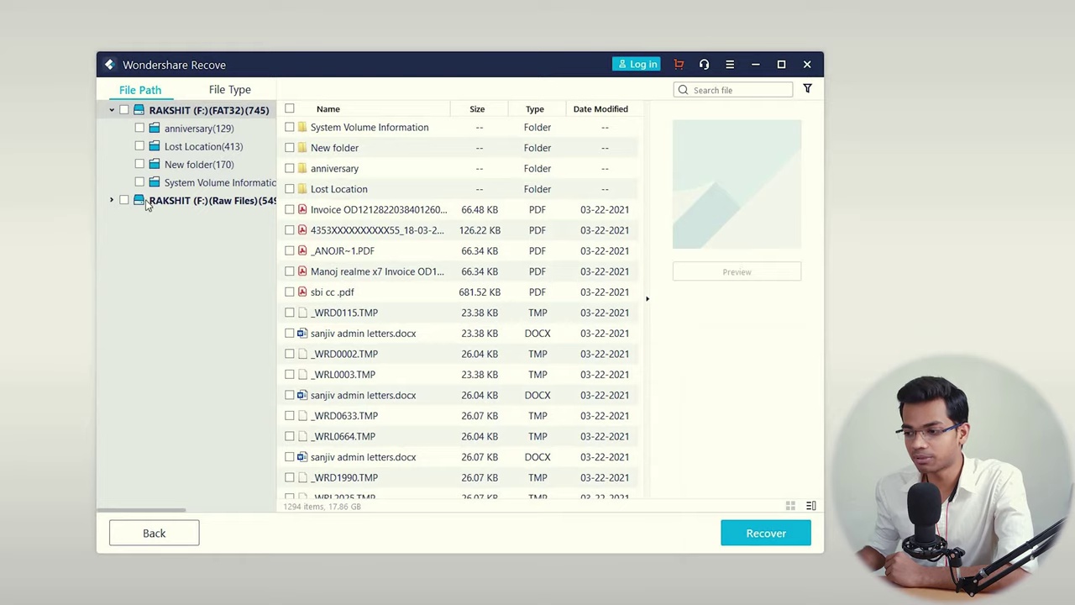
{"action": "left_click", "coordinate": [117, 204]}
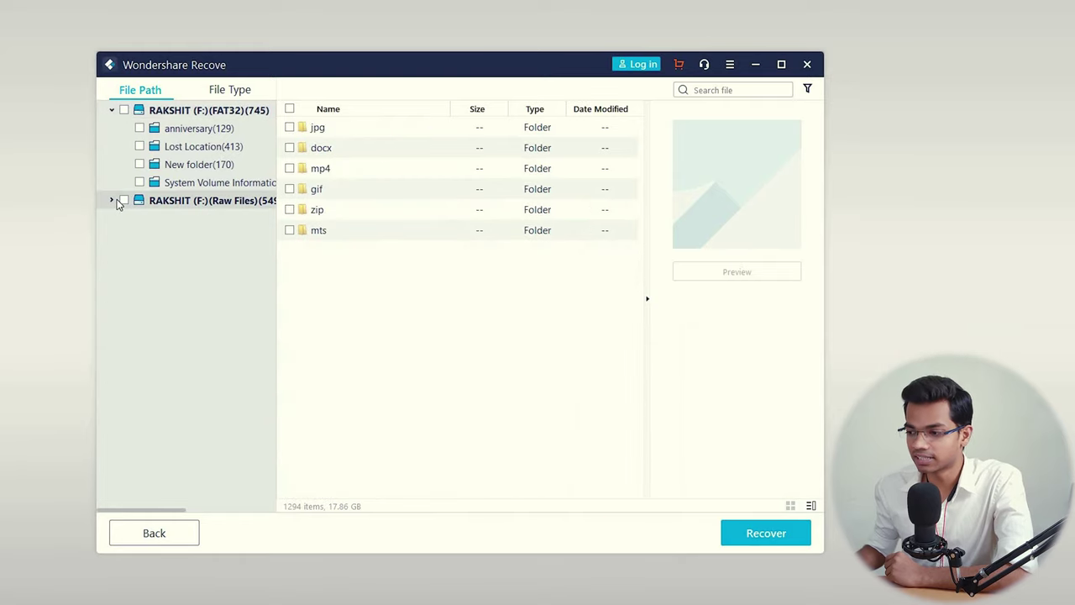
{"action": "left_click", "coordinate": [112, 201]}
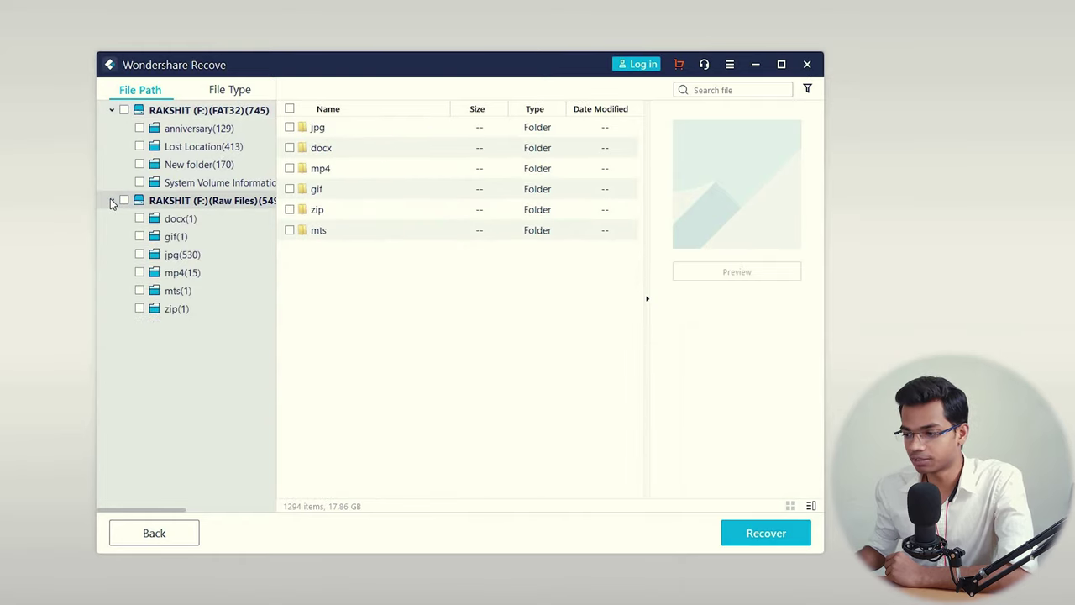
{"action": "left_click", "coordinate": [112, 201]}
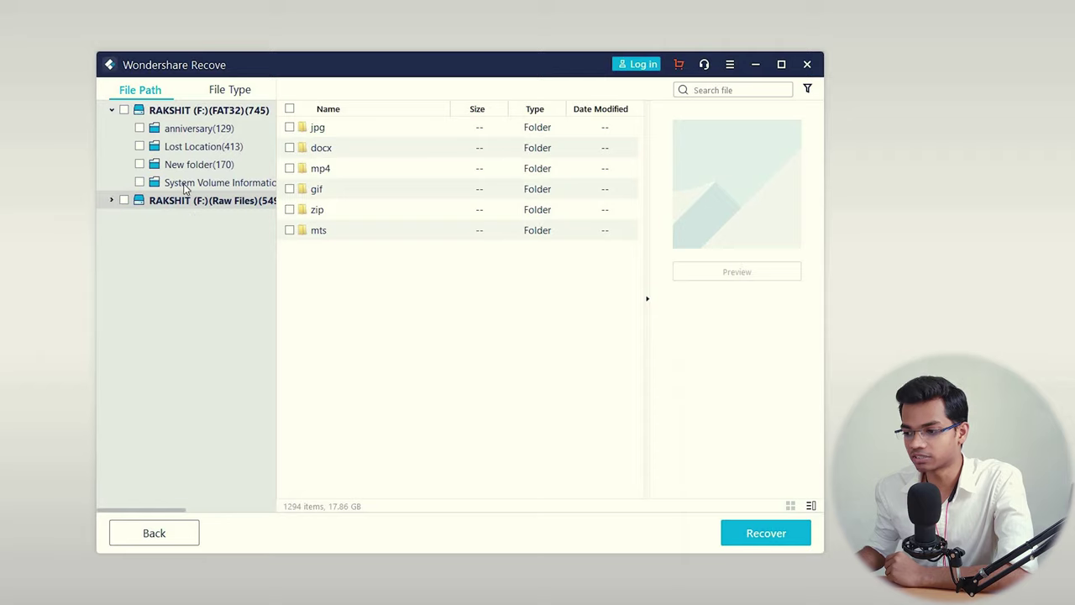
{"action": "left_click", "coordinate": [211, 92]}
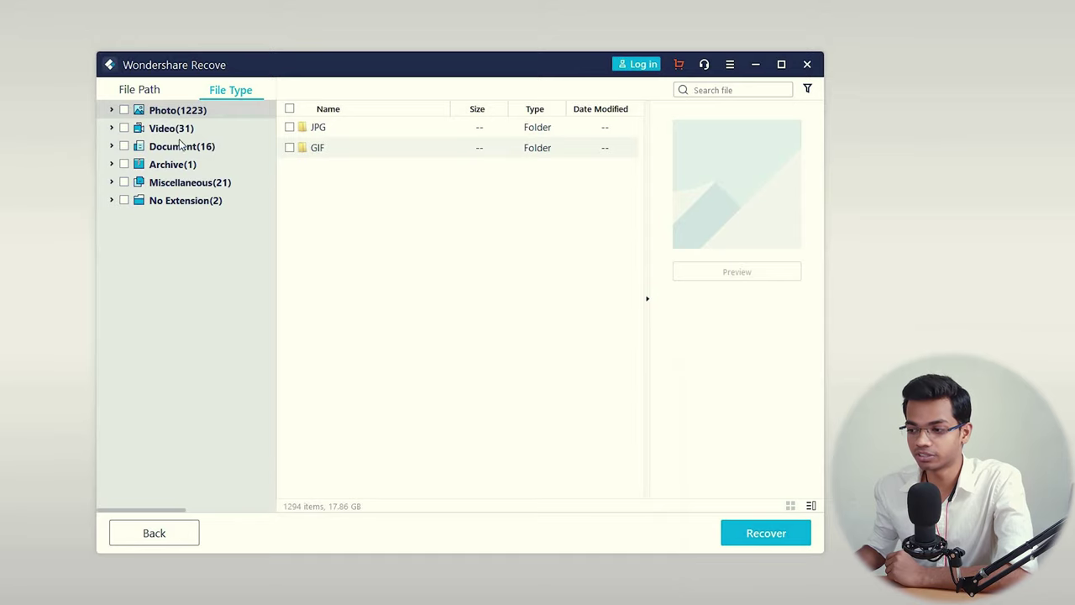
{"action": "left_click", "coordinate": [151, 94]}
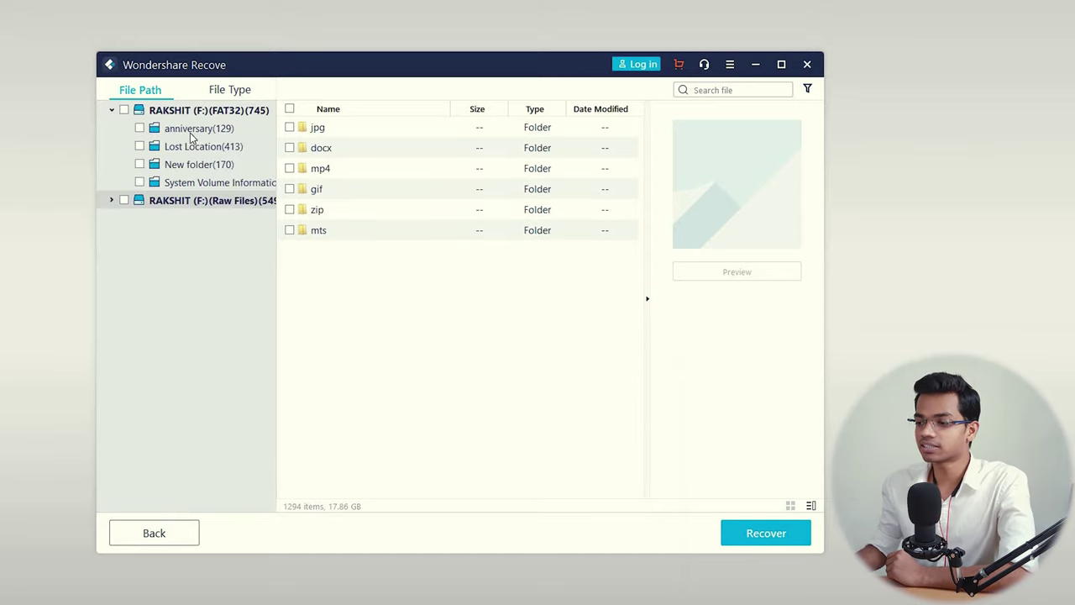
Step: Browse the photos and videos in the FAT32 anniversary folder and preview IMG20210310224614.jpg
{"action": "left_click", "coordinate": [112, 111]}
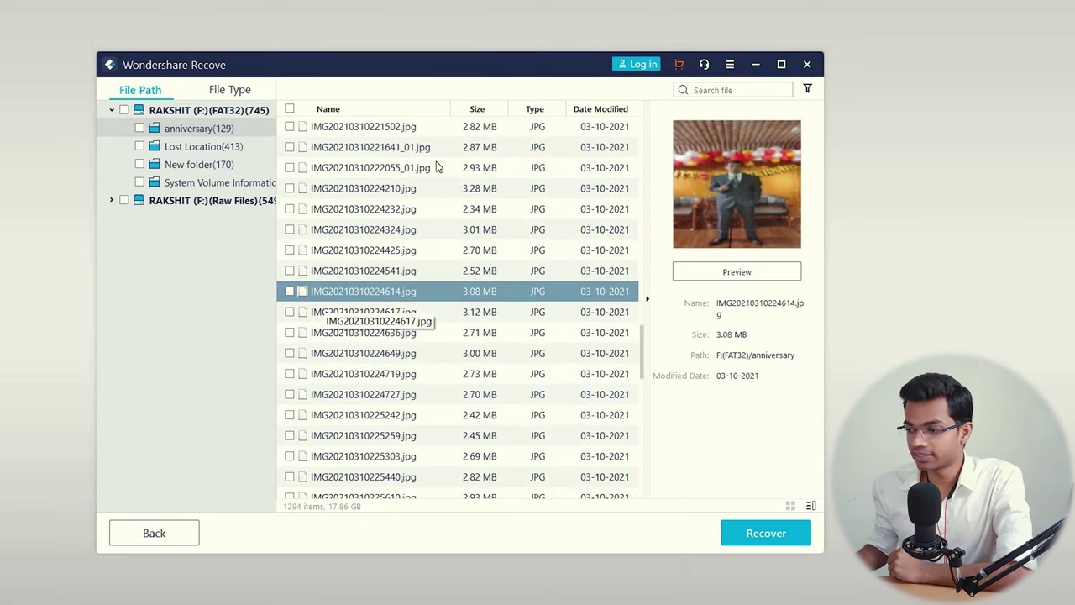
{"action": "scroll", "coordinate": [436, 167], "scroll_direction": "up", "scroll_amount": 20}
{"action": "scroll", "coordinate": [436, 167], "scroll_direction": "down", "scroll_amount": 20}
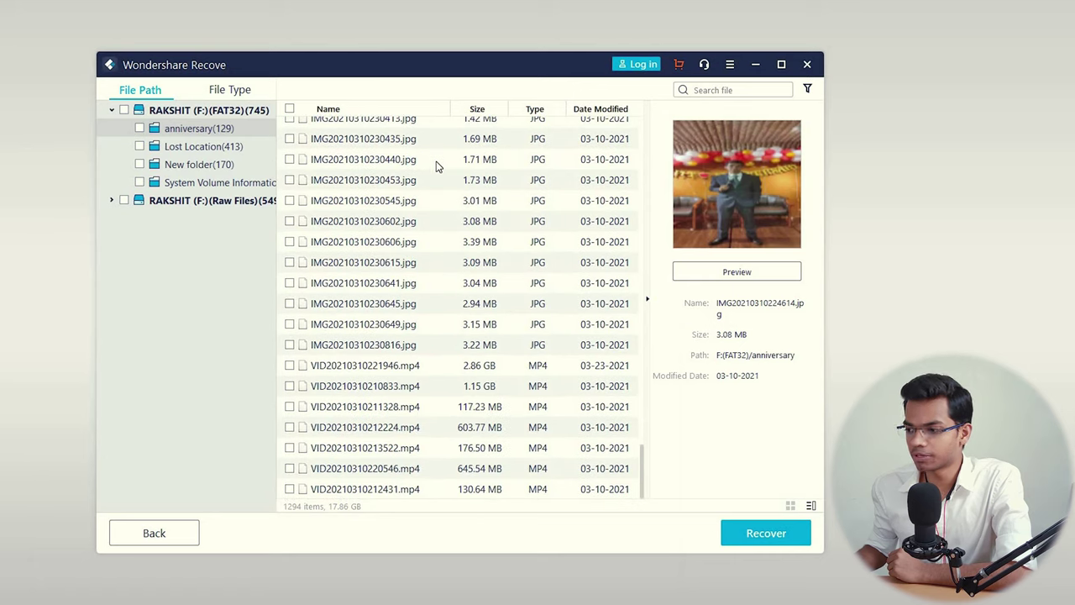
{"action": "scroll", "coordinate": [435, 167], "scroll_direction": "up", "scroll_amount": 15}
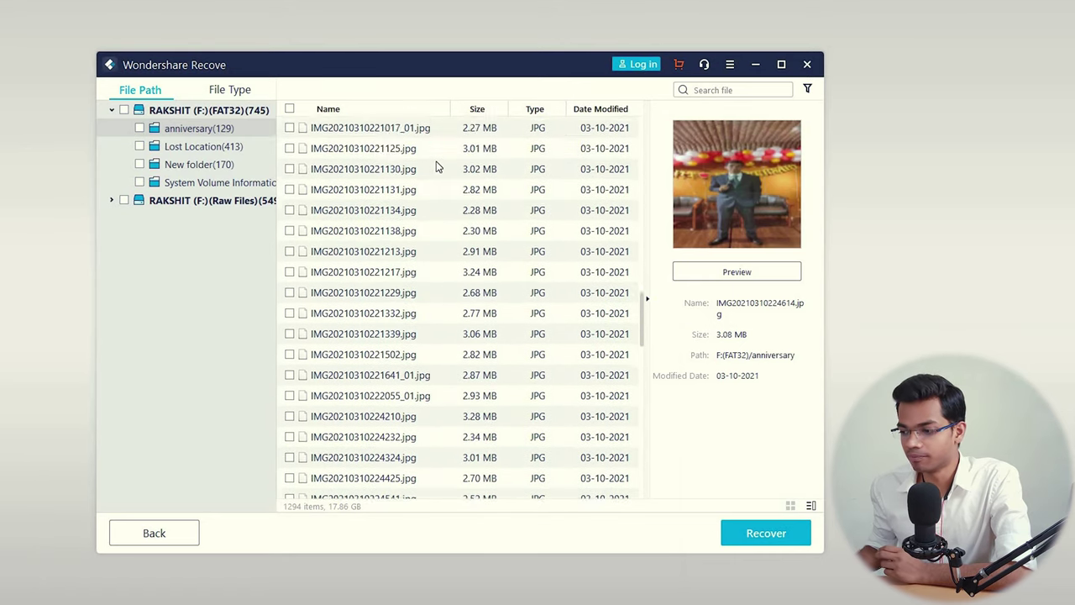
{"action": "scroll", "coordinate": [436, 167], "scroll_direction": "down", "scroll_amount": 4}
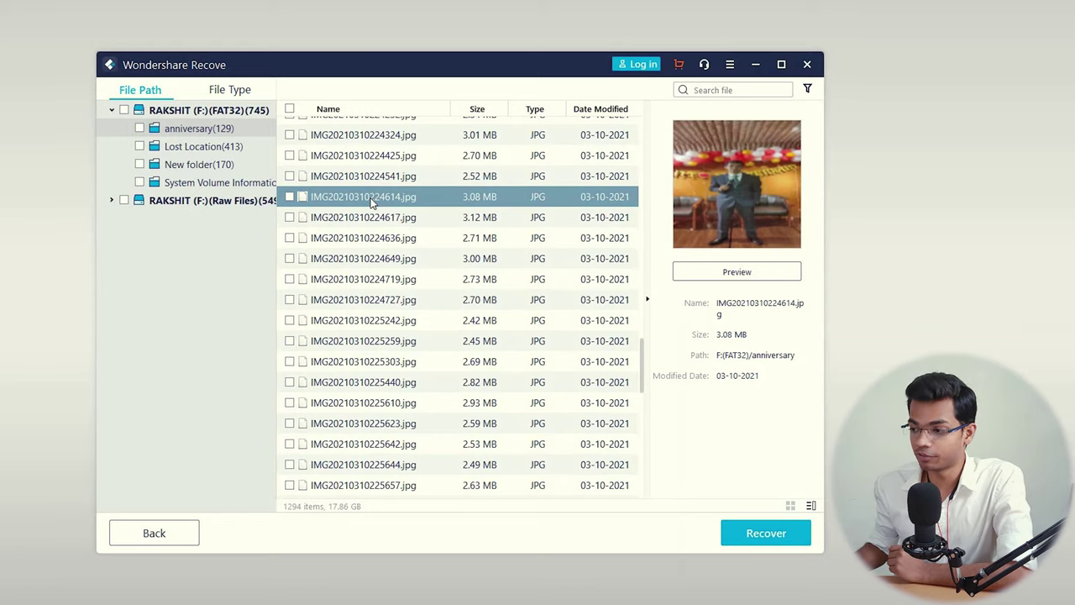
{"action": "left_click", "coordinate": [370, 201]}
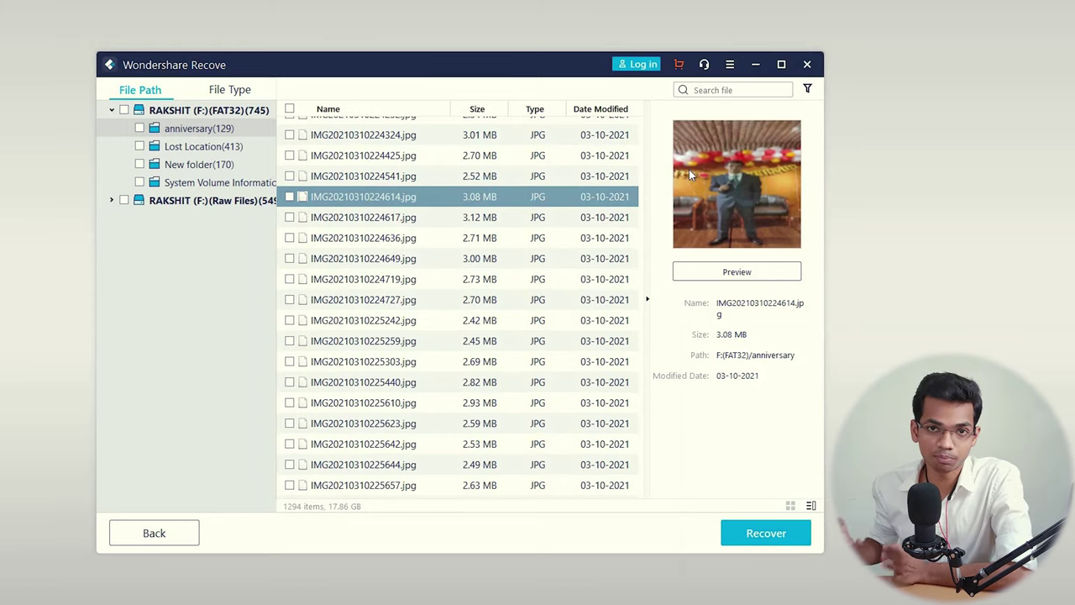
{"action": "double_click", "coordinate": [391, 204]}
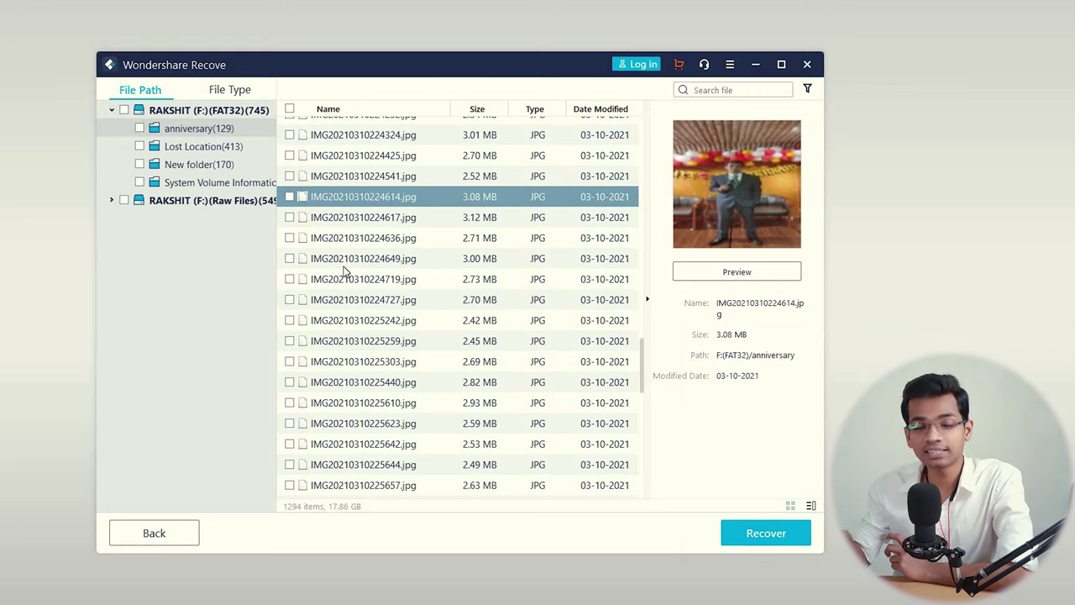
Step: List the found PDF documents by file type and preview sbi cc .pdf
{"action": "left_click", "coordinate": [214, 92]}
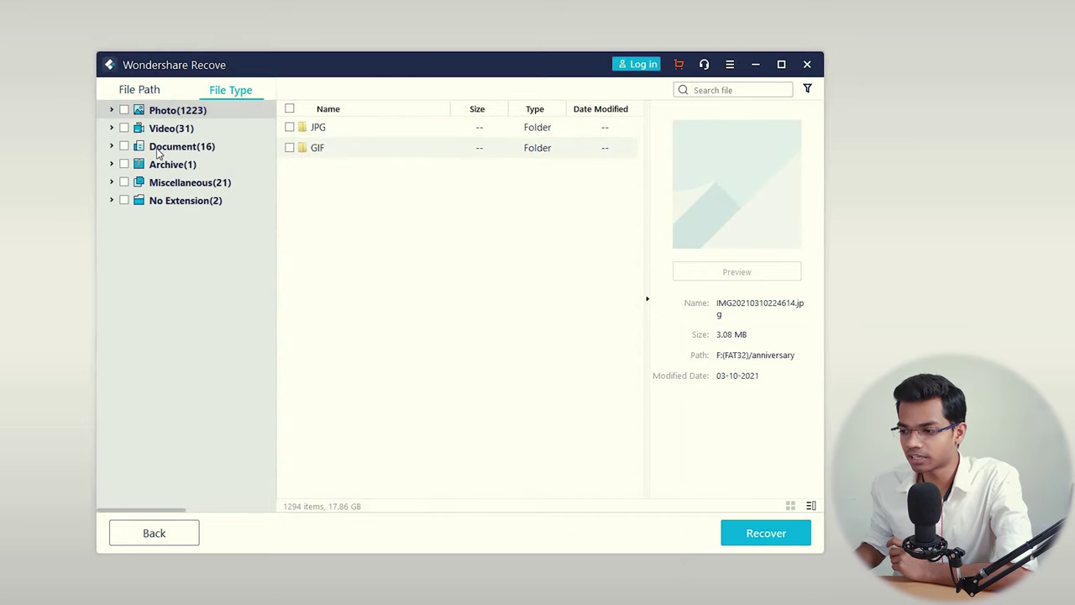
{"action": "left_click", "coordinate": [160, 147]}
{"action": "double_click", "coordinate": [298, 129]}
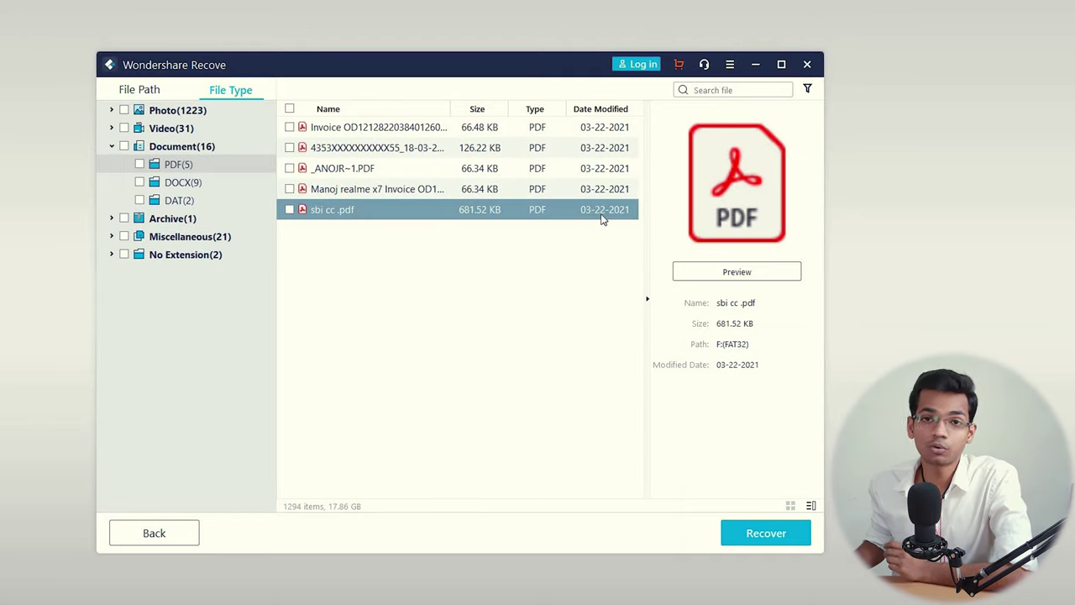
{"action": "double_click", "coordinate": [321, 217]}
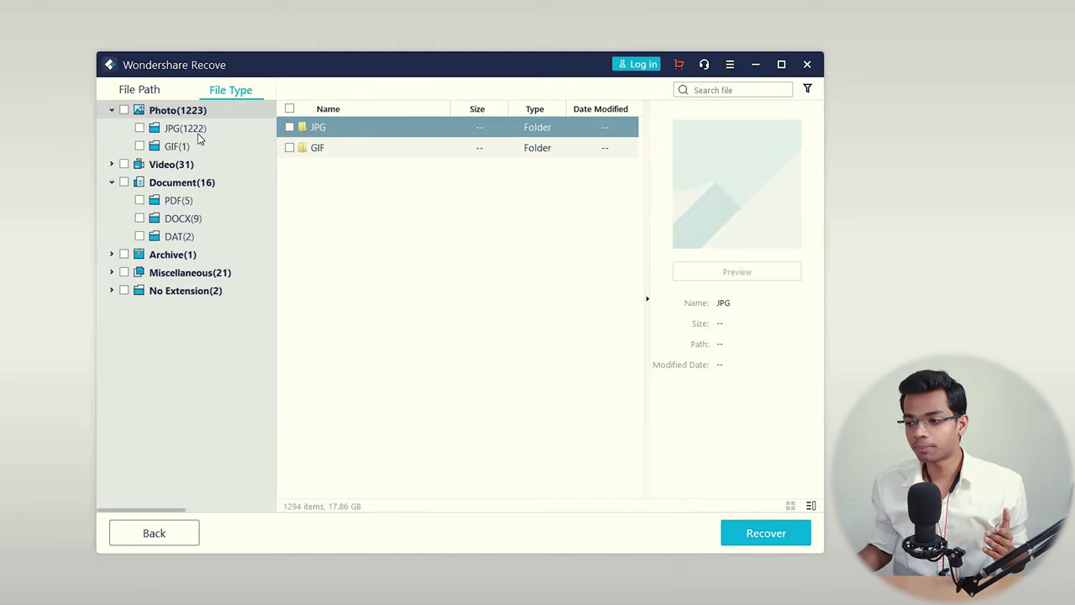
Step: List the found JPG photos by file type and preview BingImageOfTheDay_20210403.jpg at full size
{"action": "double_click", "coordinate": [362, 127]}
{"action": "left_click", "coordinate": [361, 127]}
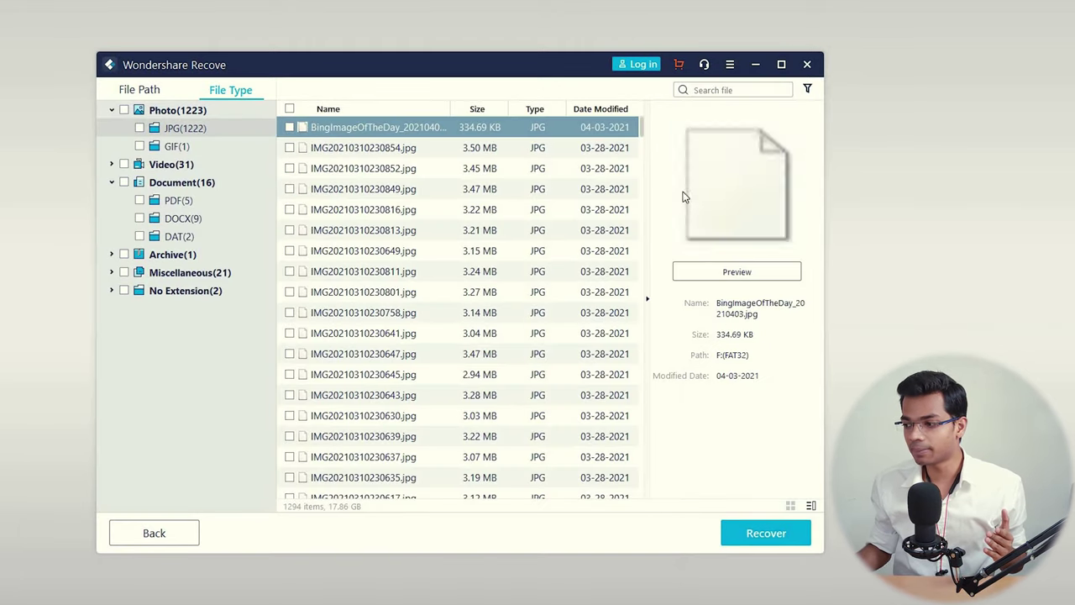
{"action": "double_click", "coordinate": [343, 128]}
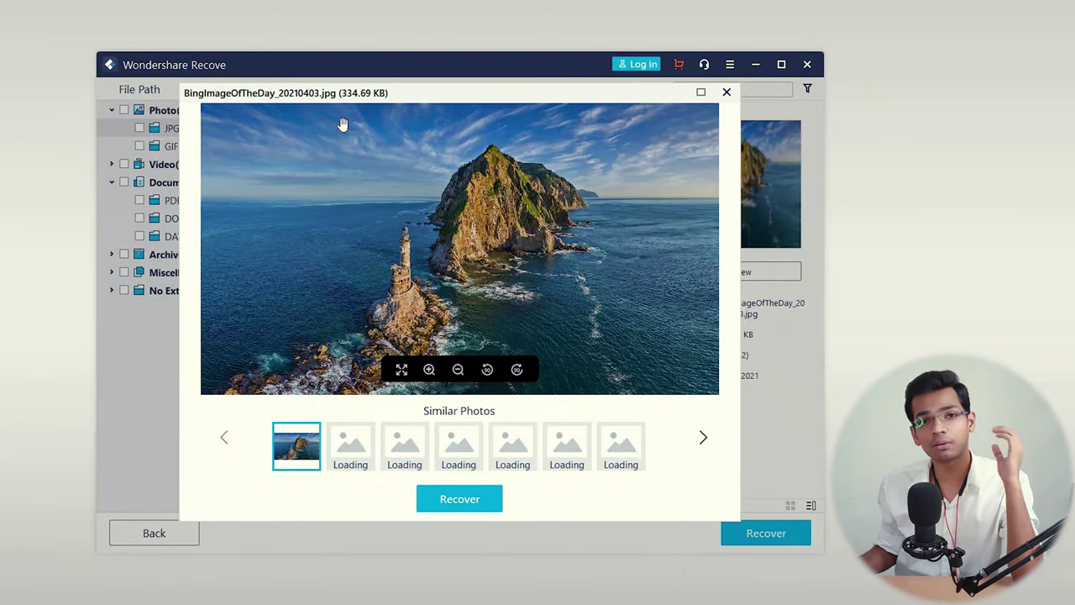
{"action": "left_click", "coordinate": [726, 91]}
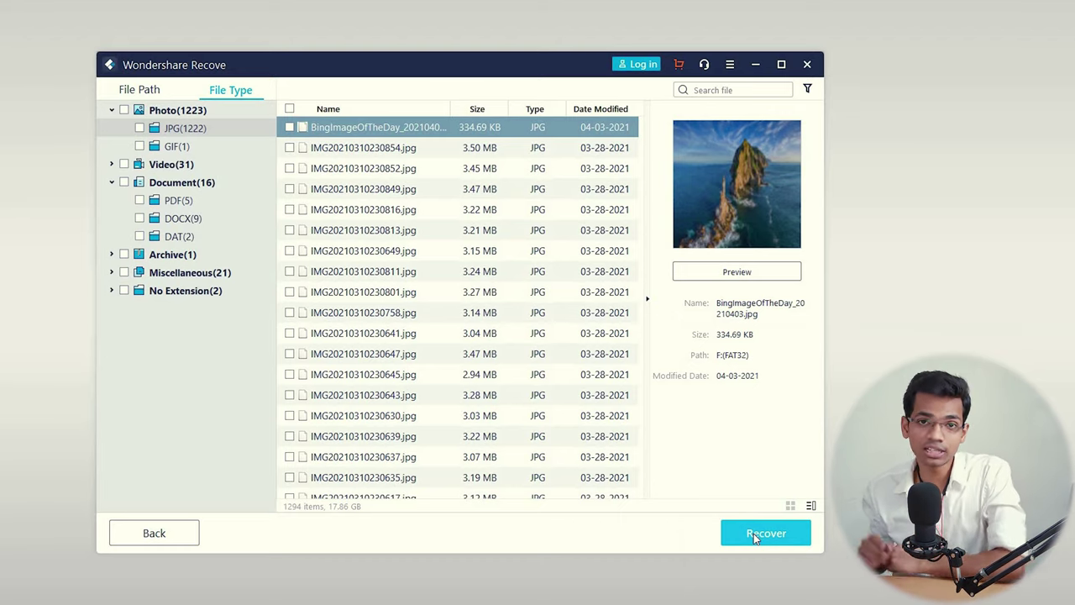
Step: Log in to the Recoverit account and close the account window
{"action": "left_click", "coordinate": [643, 65]}
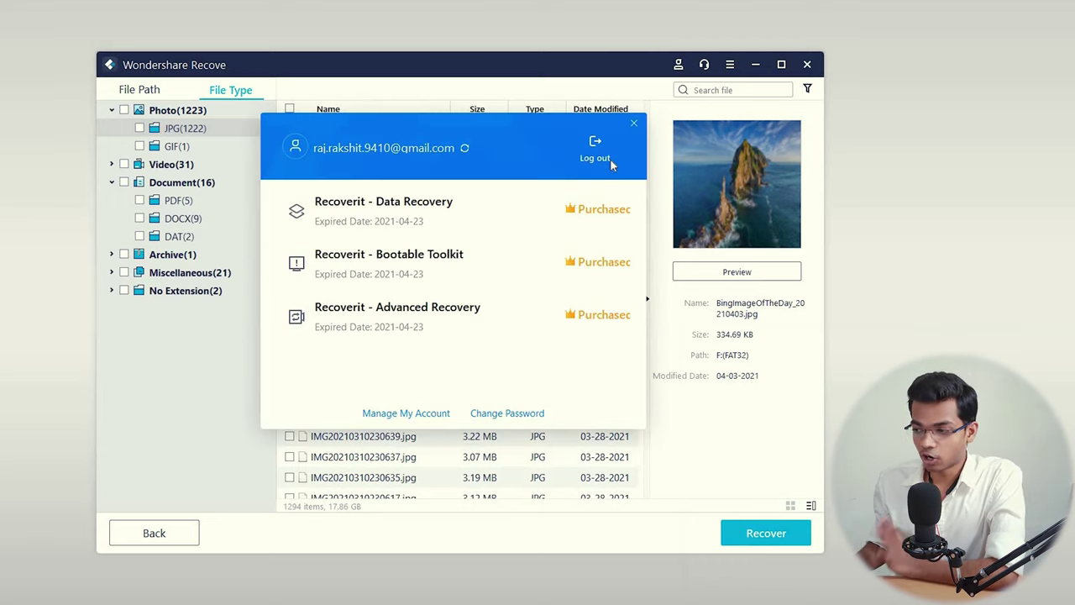
{"action": "left_click", "coordinate": [634, 124]}
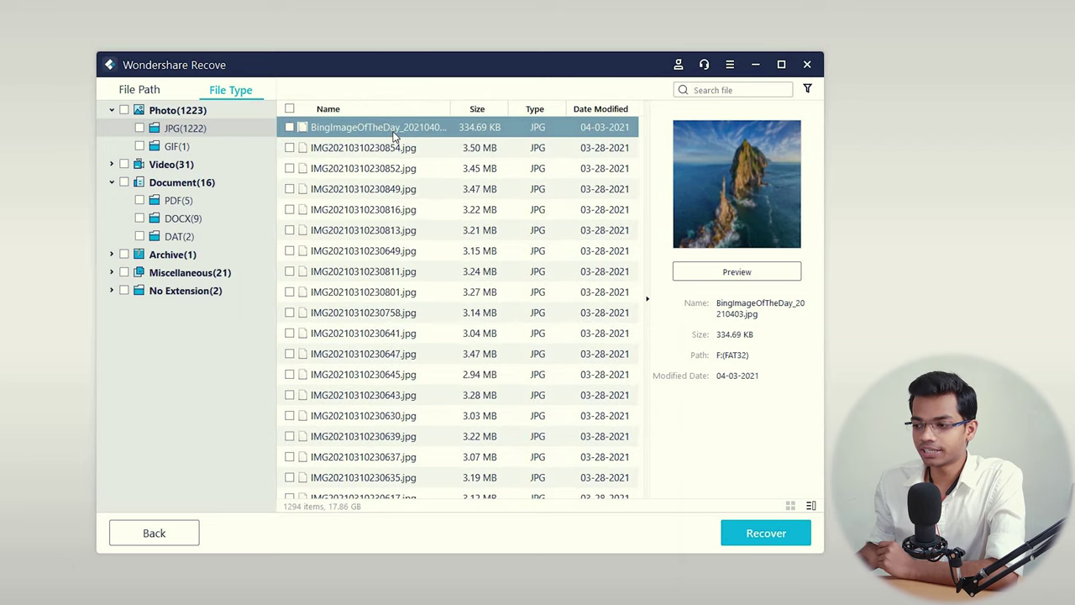
Step: Recover BingImageOfTheDay_20210403.jpg from its preview and save it to the Desktop folder
{"action": "double_click", "coordinate": [394, 133]}
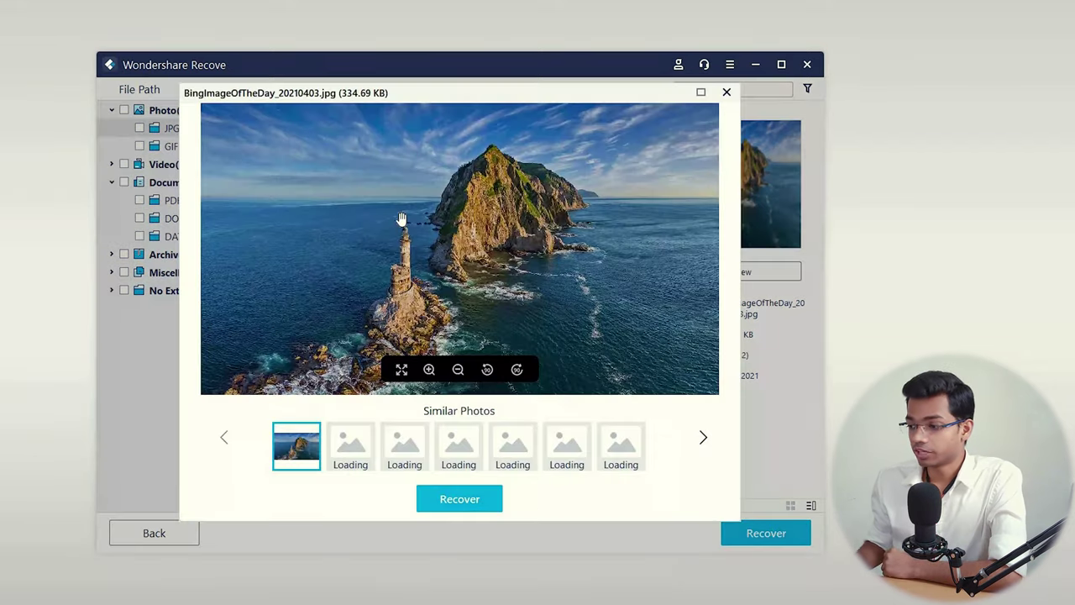
{"action": "left_click", "coordinate": [460, 500]}
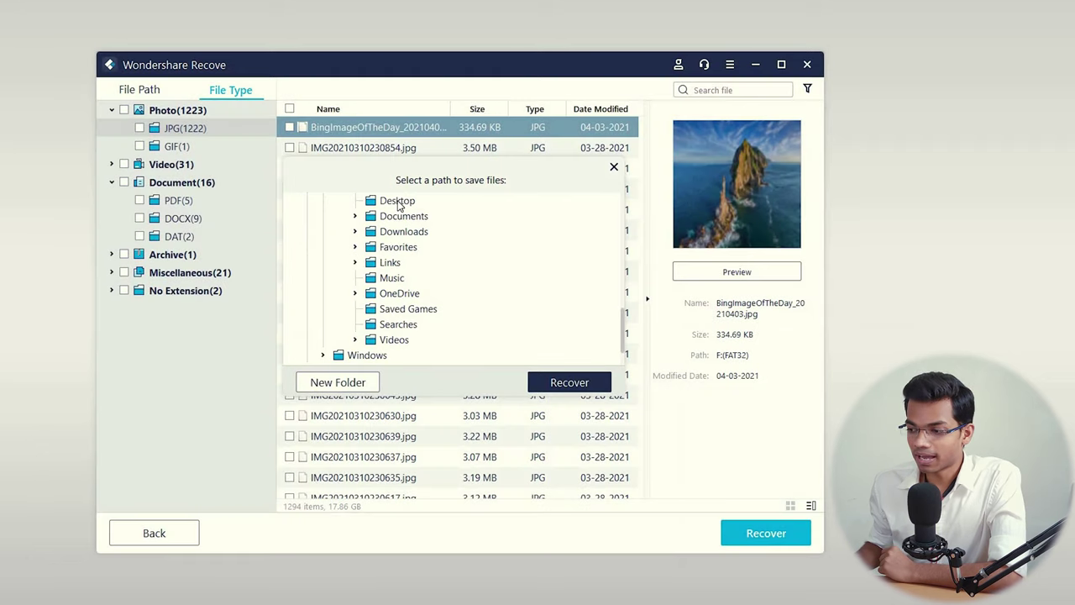
{"action": "left_click", "coordinate": [398, 202]}
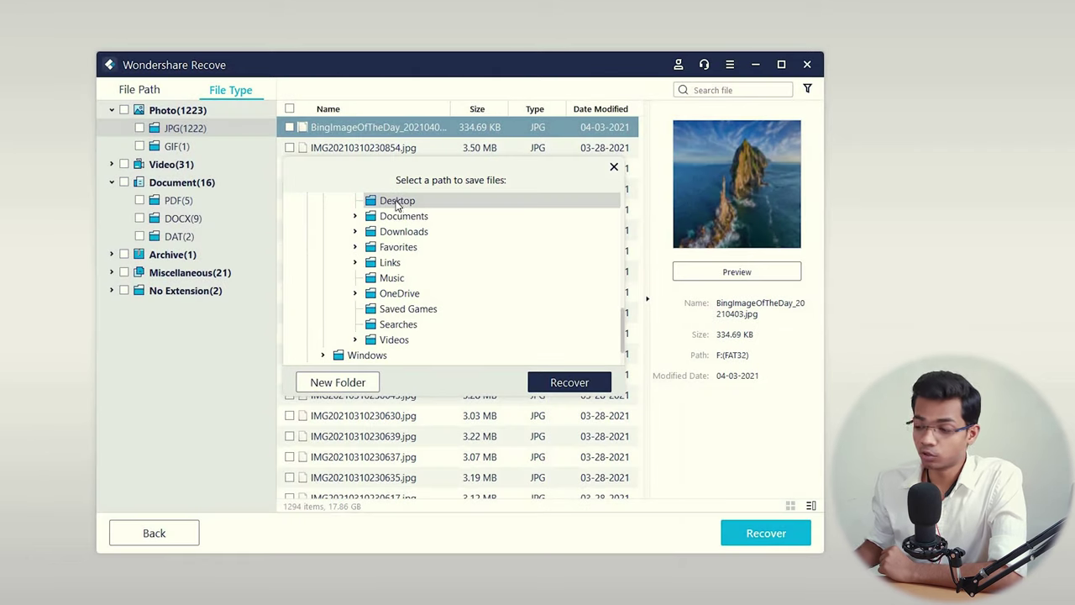
{"action": "left_click", "coordinate": [557, 383]}
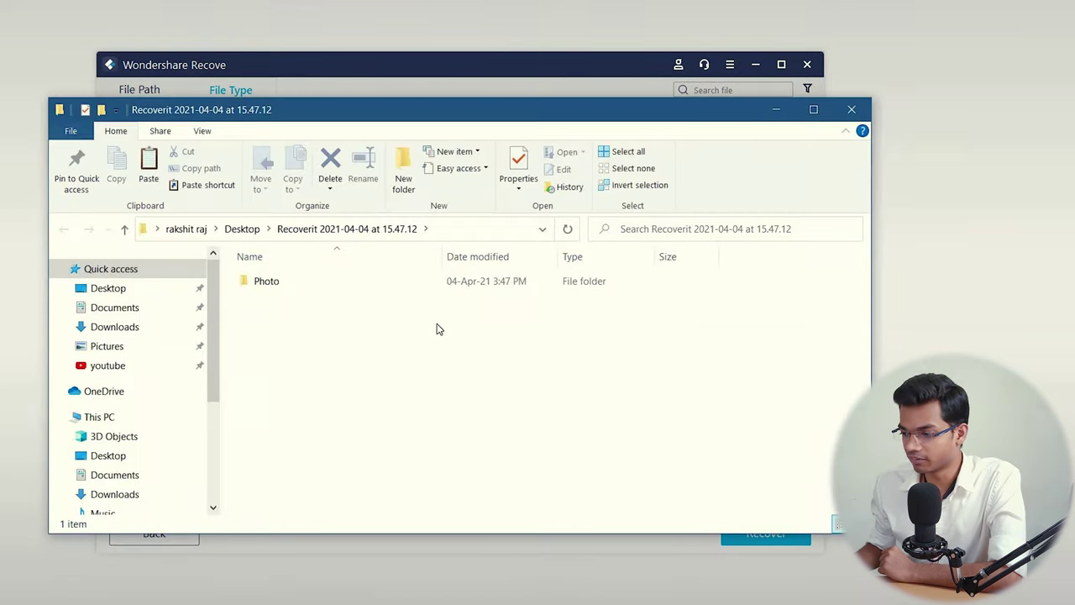
Step: Open the recovered BingImageOfTheDay_20210403 image from the Photo > JPG subfolder of the recovery folder
{"action": "left_click", "coordinate": [284, 287]}
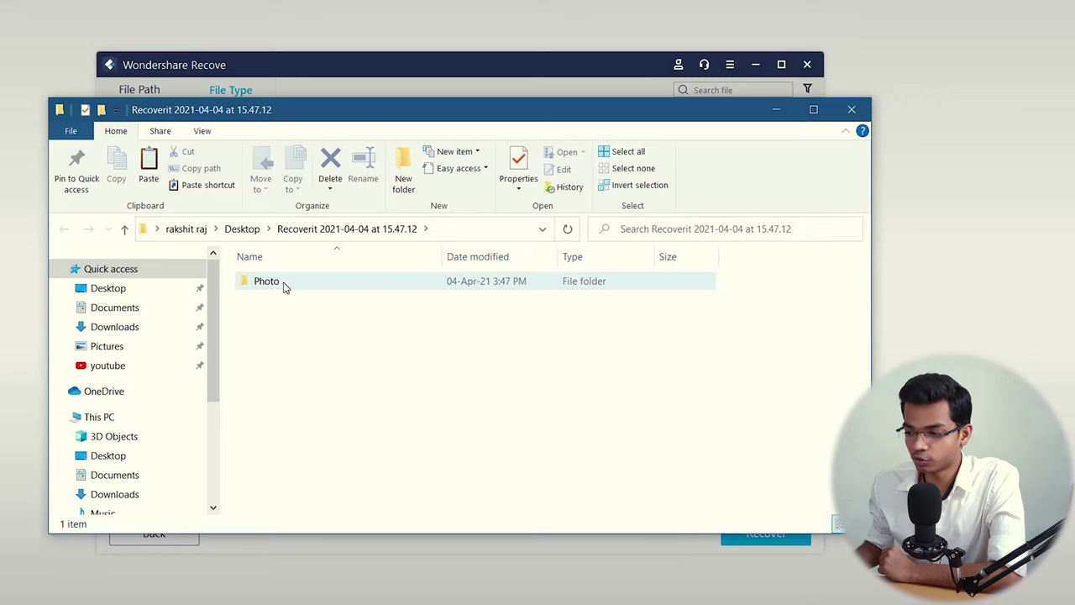
{"action": "double_click", "coordinate": [281, 287]}
{"action": "double_click", "coordinate": [281, 287]}
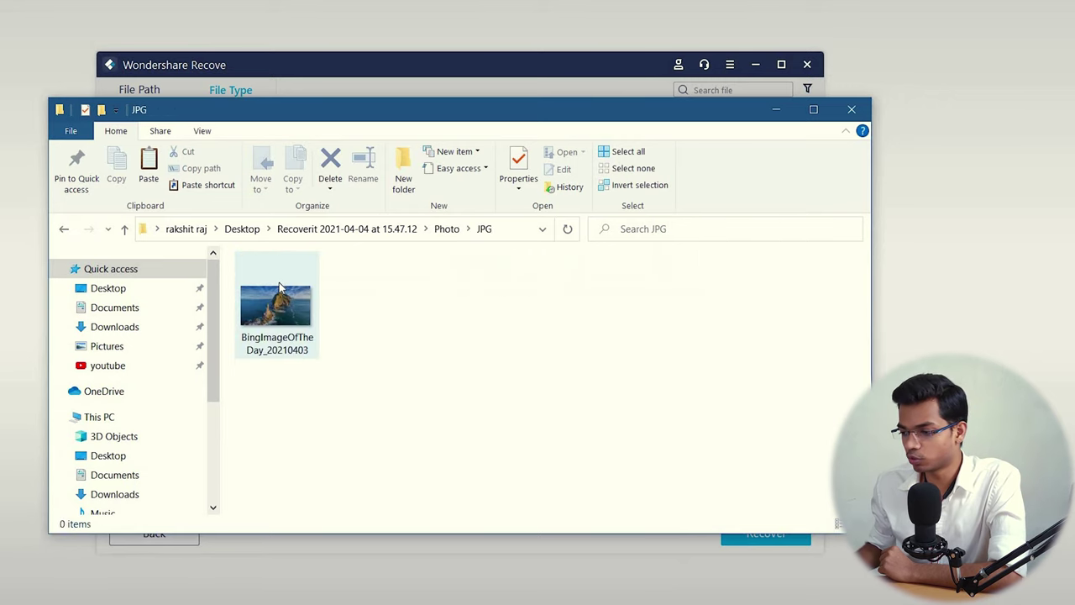
{"action": "double_click", "coordinate": [281, 288]}
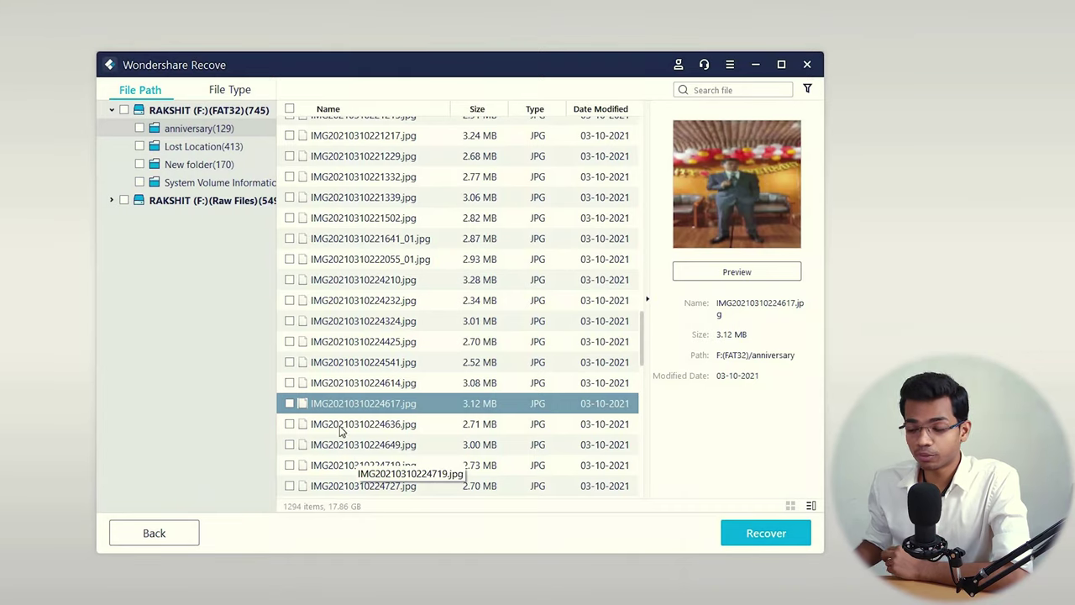
Step: Preview IMG20210310224617.jpg from the anniversary folder at full size and recover it to the Desktop folder
{"action": "double_click", "coordinate": [346, 404]}
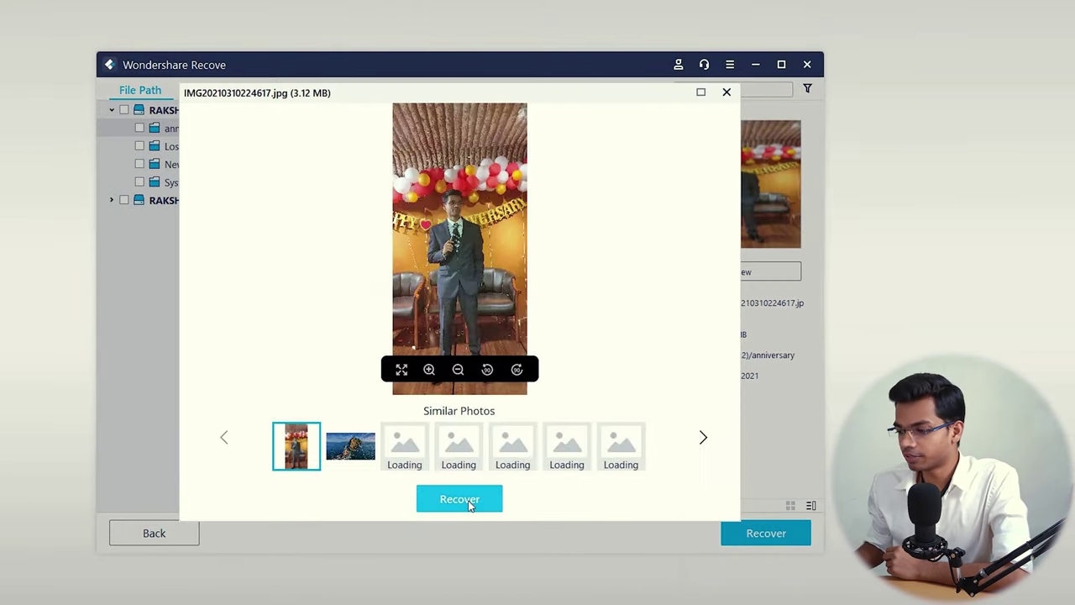
{"action": "left_click", "coordinate": [459, 499]}
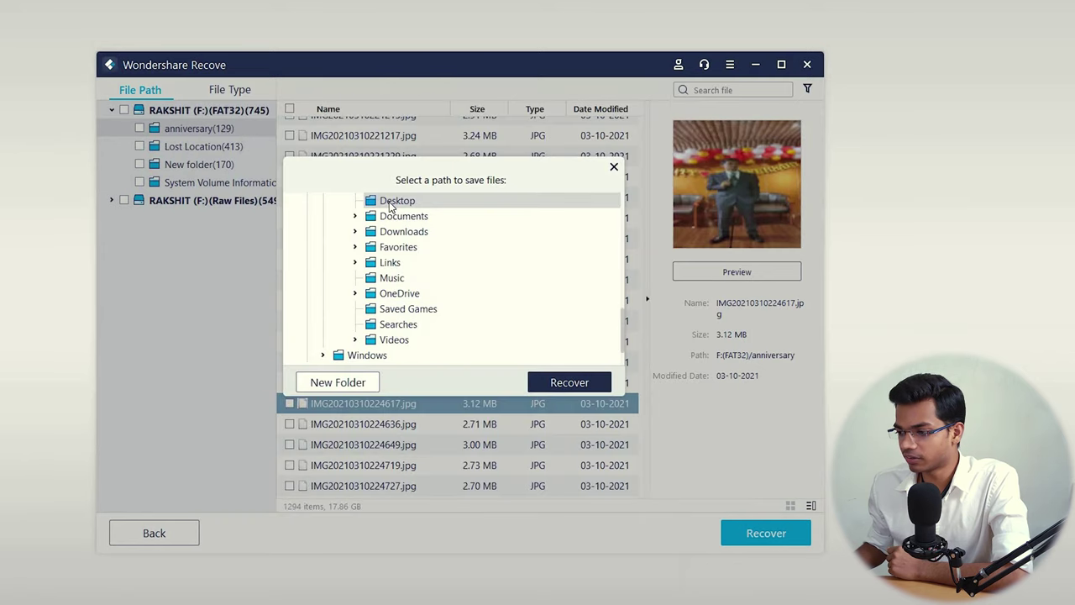
{"action": "left_click", "coordinate": [601, 382]}
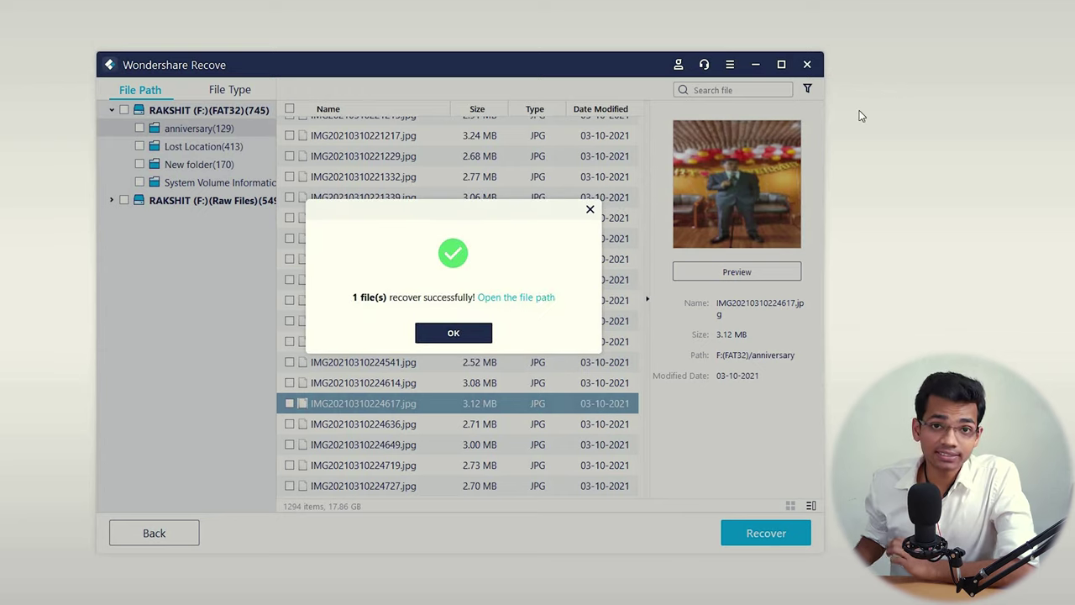
{"action": "left_click", "coordinate": [464, 337]}
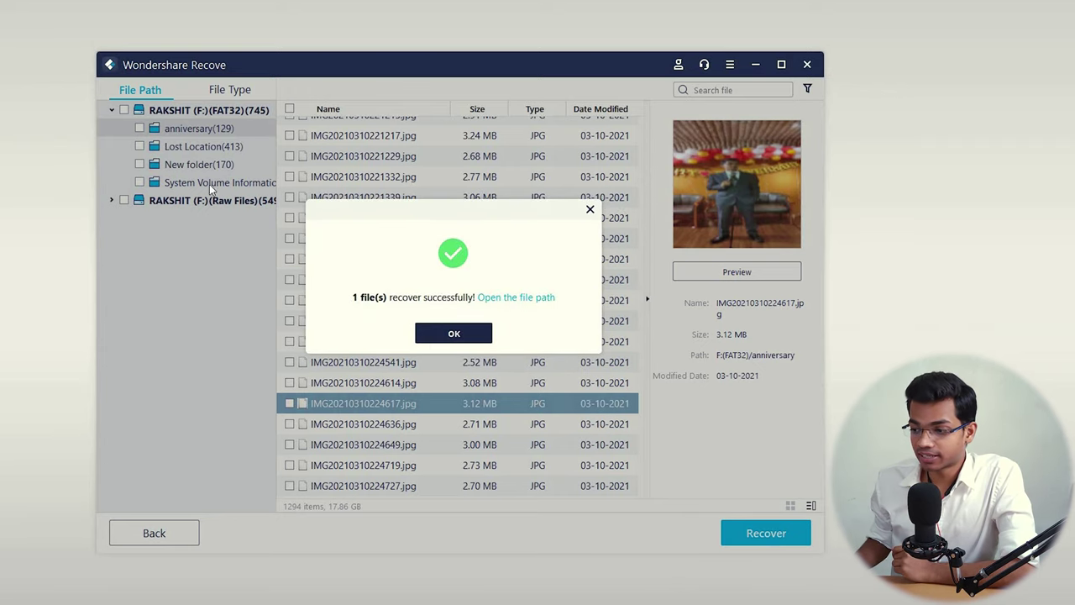
Step: List the found PDF documents by file type and recover only sbi cc .pdf to the Desktop folder
{"action": "left_click", "coordinate": [230, 89]}
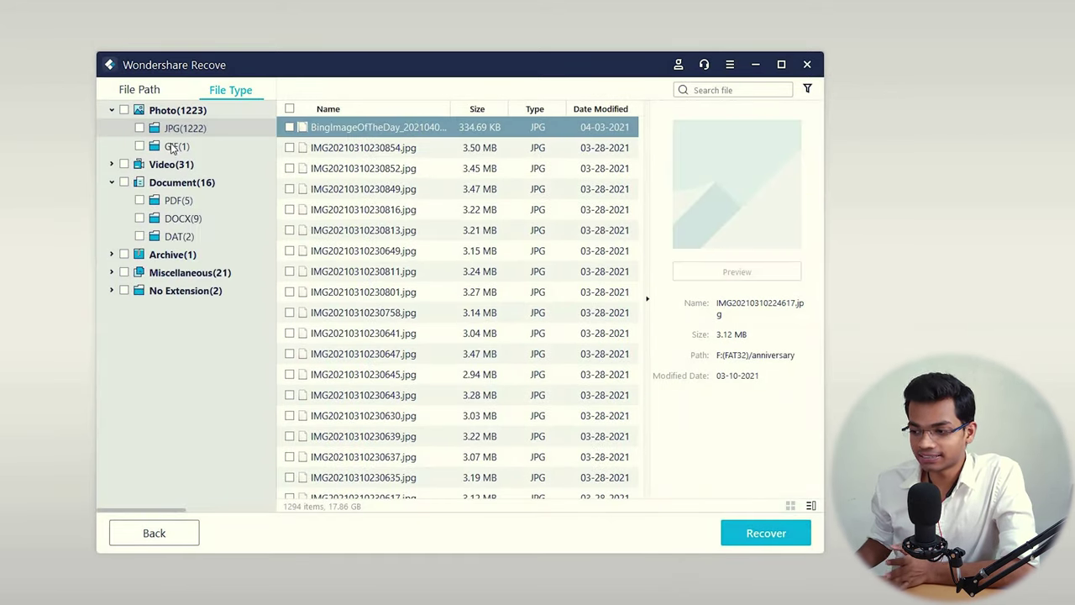
{"action": "left_click", "coordinate": [169, 199]}
{"action": "left_click", "coordinate": [327, 210]}
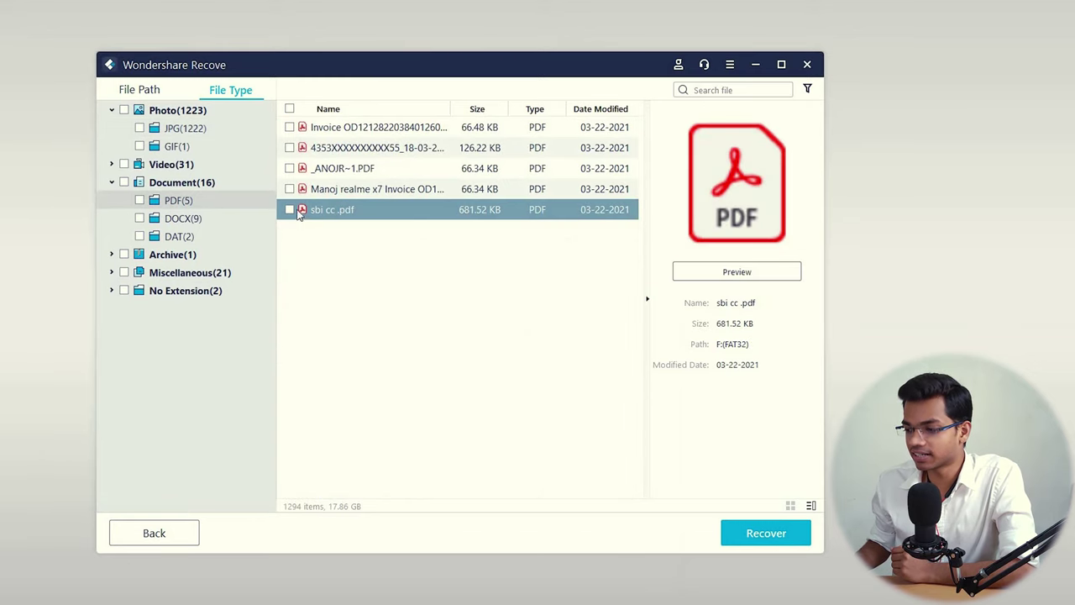
{"action": "left_click", "coordinate": [289, 210]}
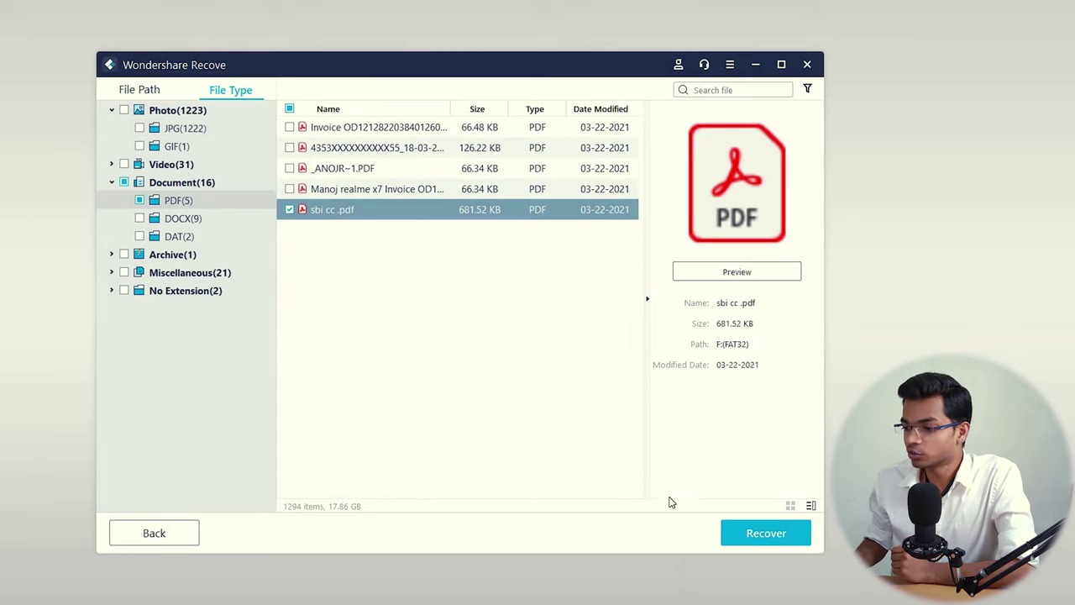
{"action": "left_click", "coordinate": [753, 532]}
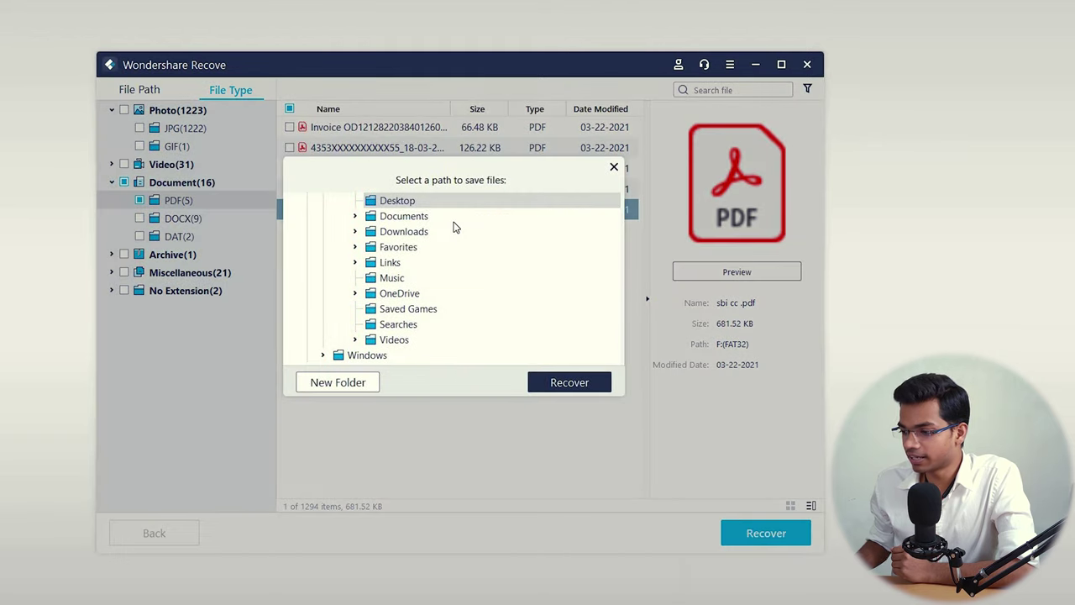
{"action": "left_click", "coordinate": [586, 386]}
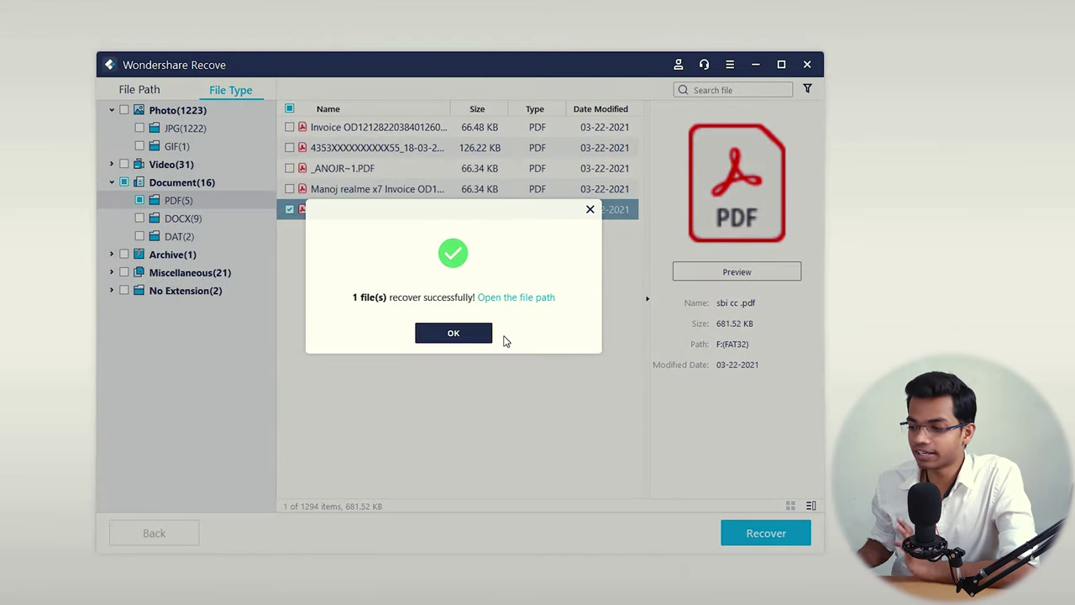
{"action": "left_click", "coordinate": [482, 339]}
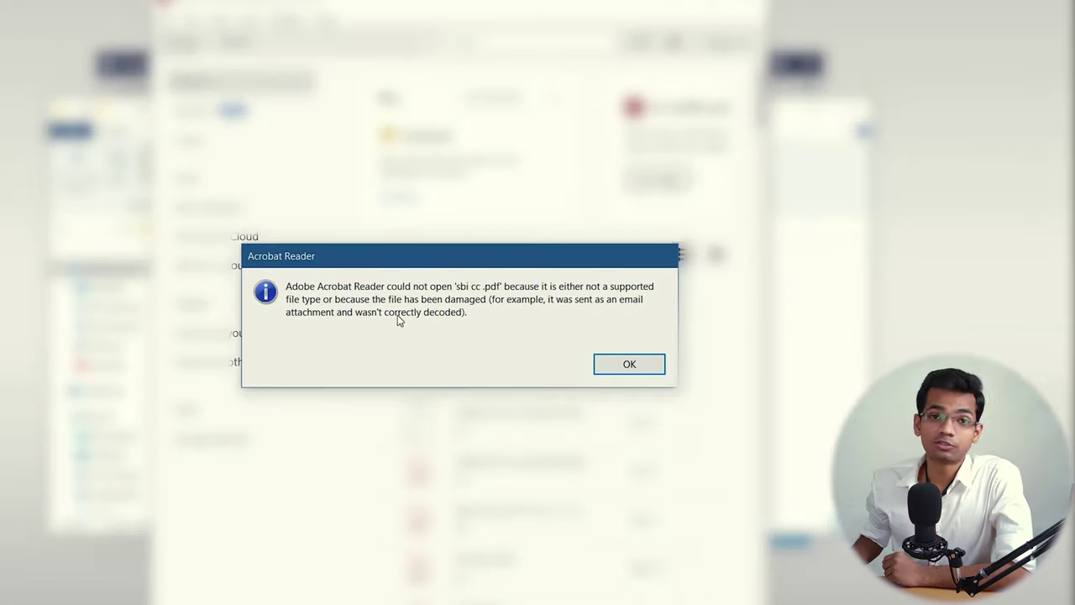